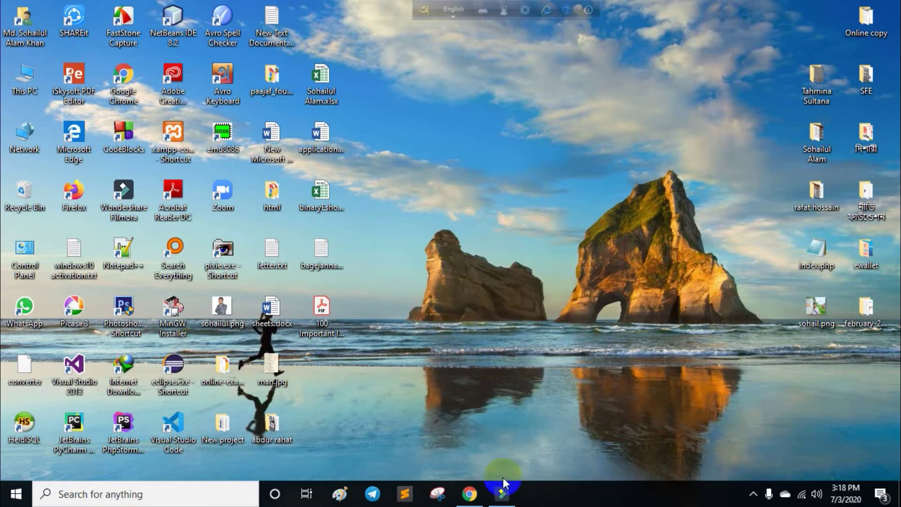
Step: Switch to Wondershare Filmora and add the CUETY TECH tutorial video to the main video track at the start of the timeline
click(502, 494)
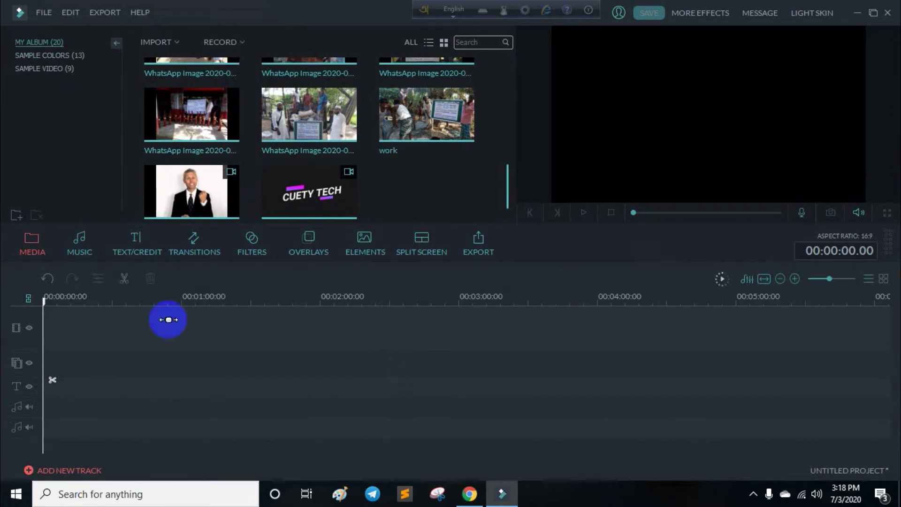
click(313, 204)
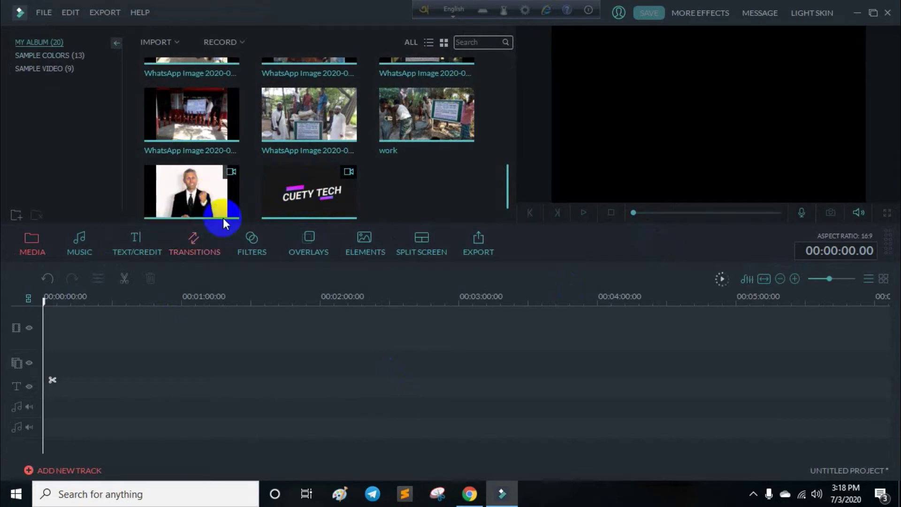
click(309, 196)
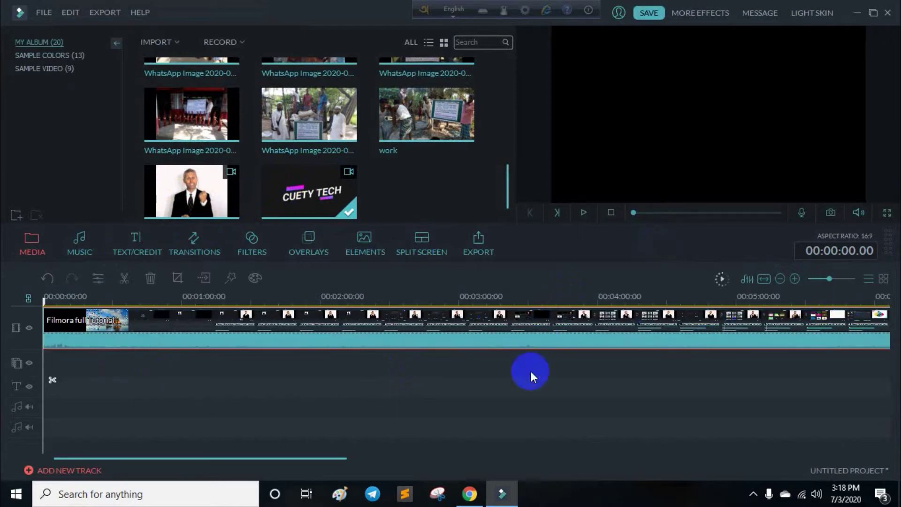
drag(185, 459, 100, 483)
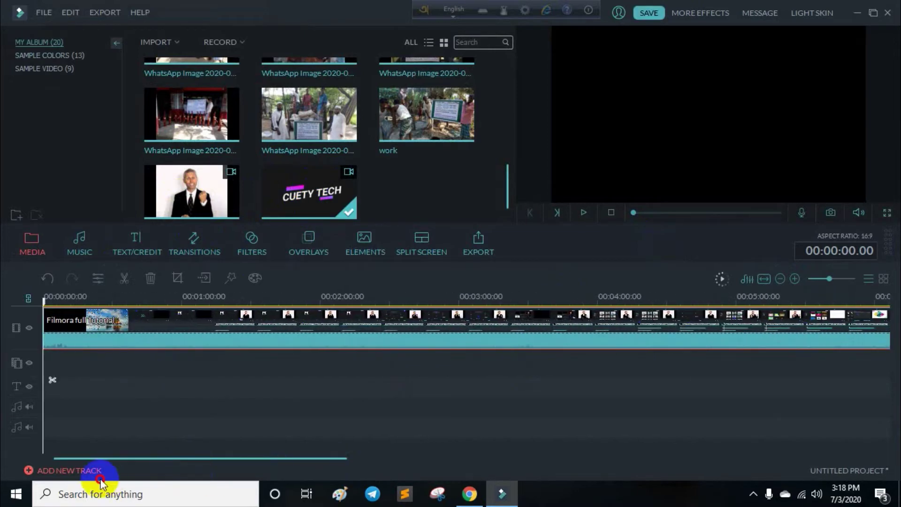
click(102, 369)
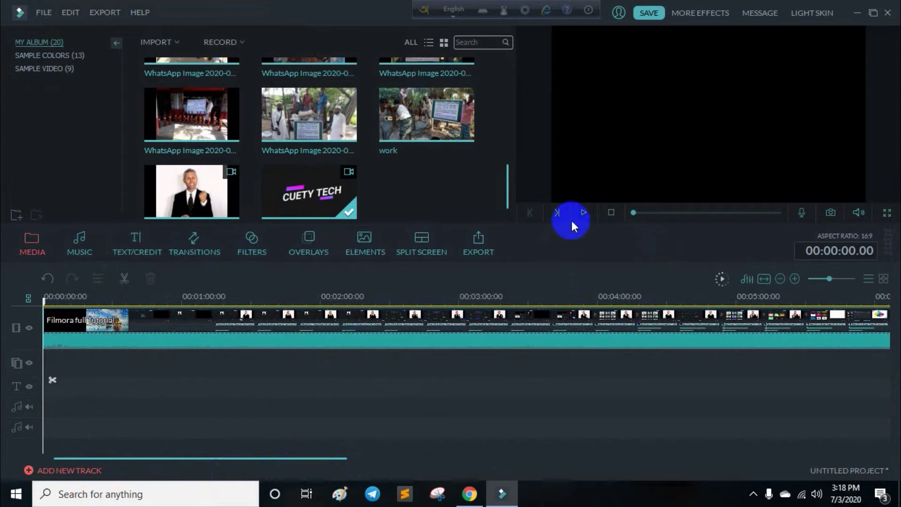
Step: Preview the tutorial video from the beginning and around the four-minute mark, then return the playhead to the start
click(584, 212)
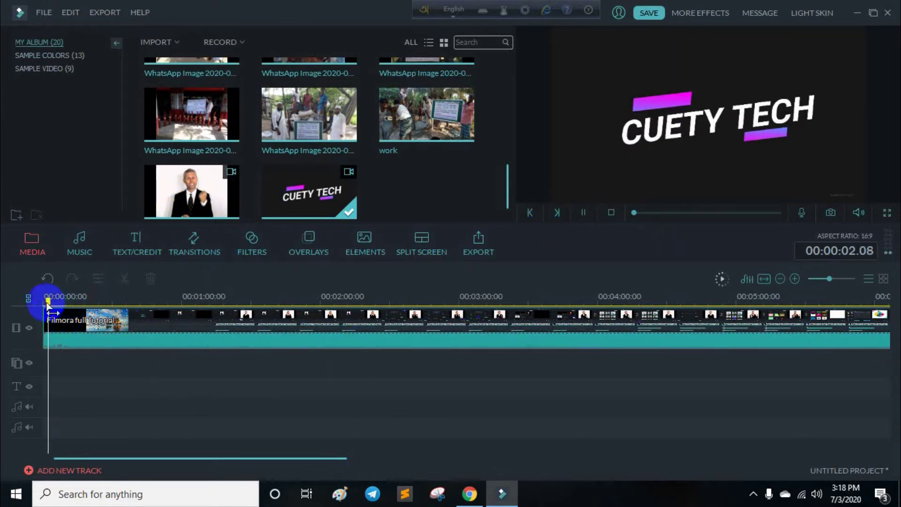
drag(51, 301, 605, 411)
key(space)
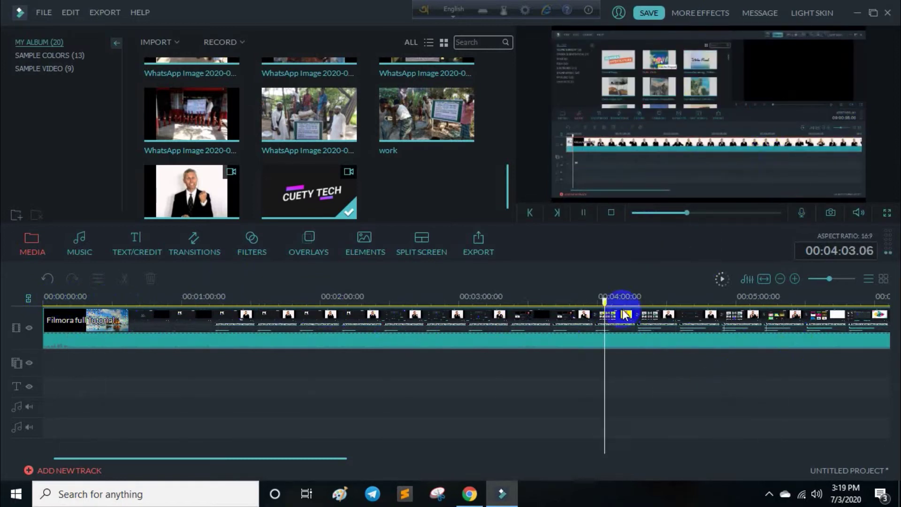
click(584, 213)
click(610, 316)
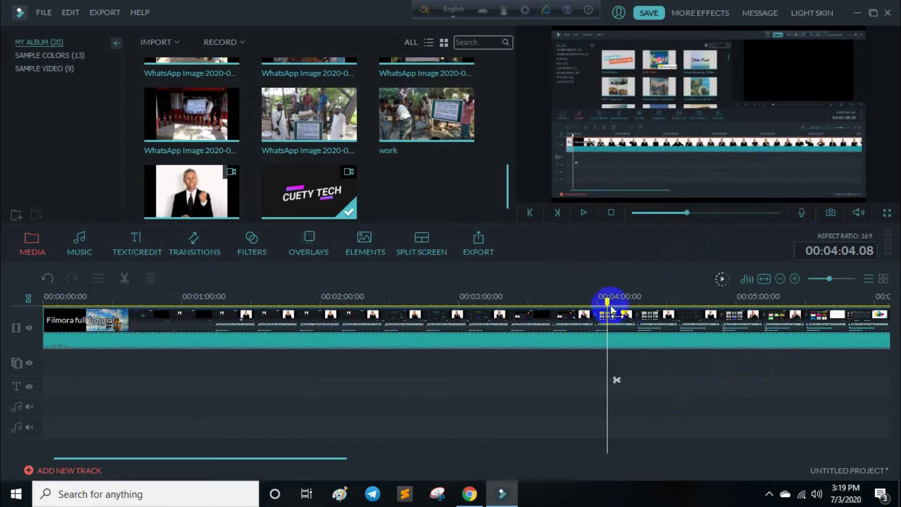
drag(609, 308, 40, 368)
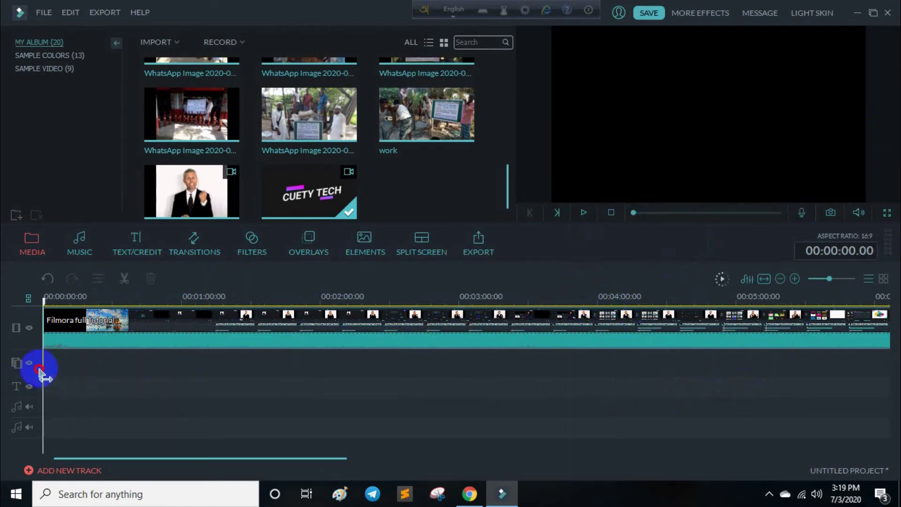
Step: Place the speaker video on the first overlay track at 00:00:07.17 and shrink it into the lower-right corner of the frame
right_click(220, 330)
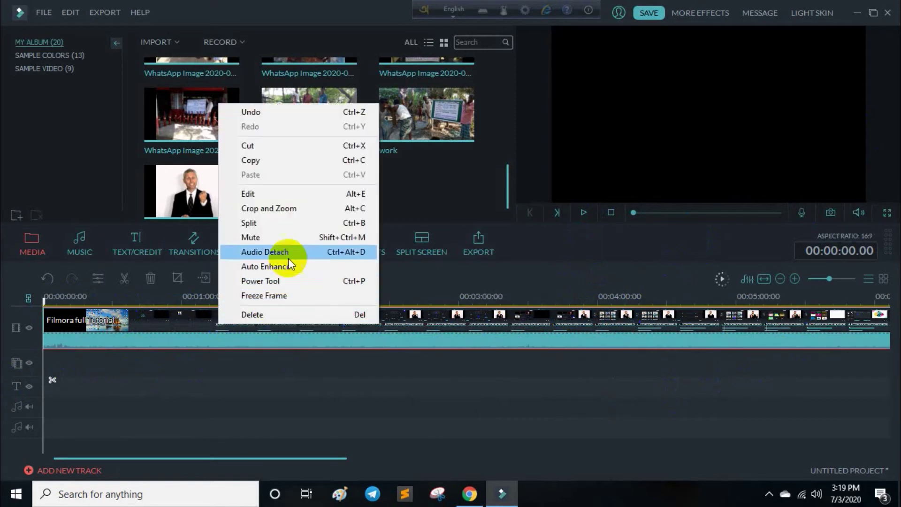
click(210, 385)
click(199, 198)
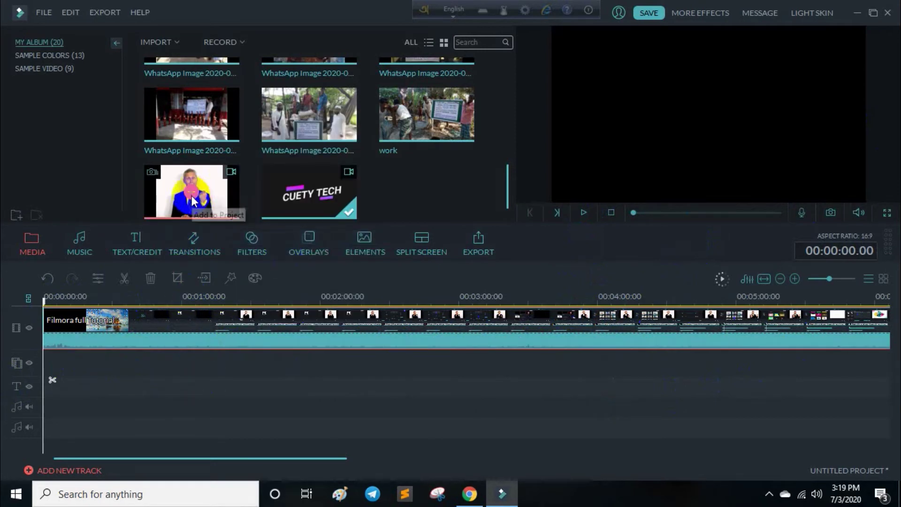
drag(214, 192, 75, 378)
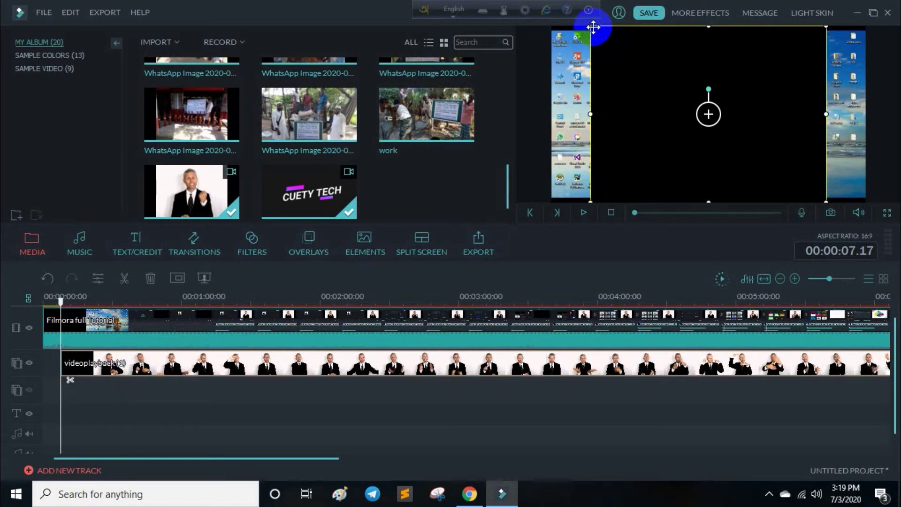
drag(590, 27, 710, 150)
drag(797, 199, 839, 197)
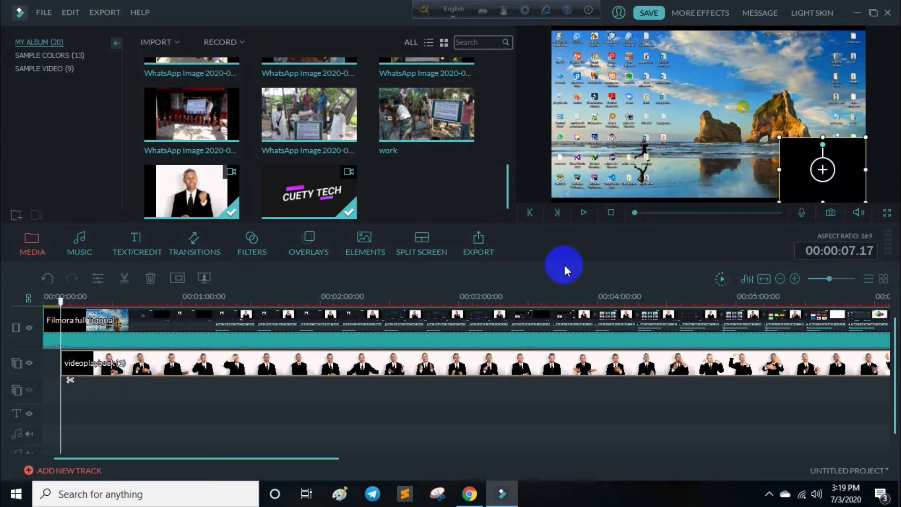
Step: Play the composition and check the speaker overlay at several points along the timeline, returning close to its beginning
drag(58, 300, 54, 305)
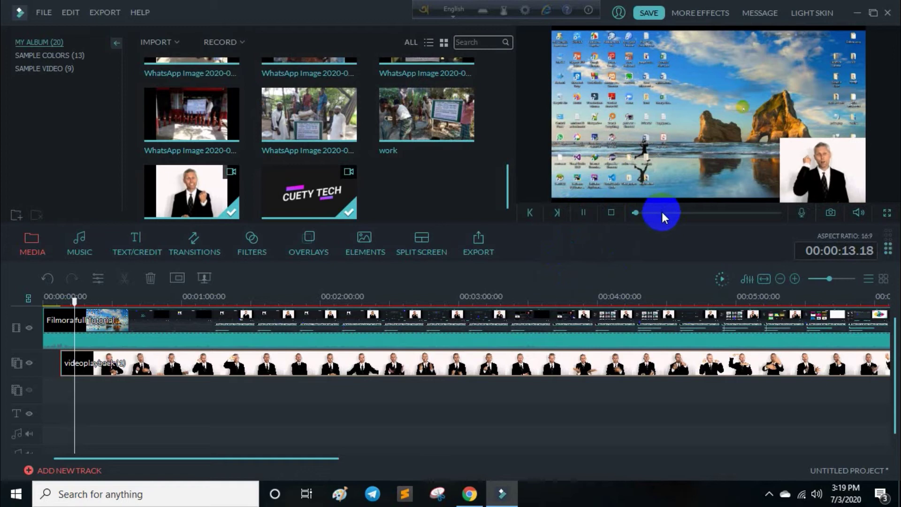
click(662, 212)
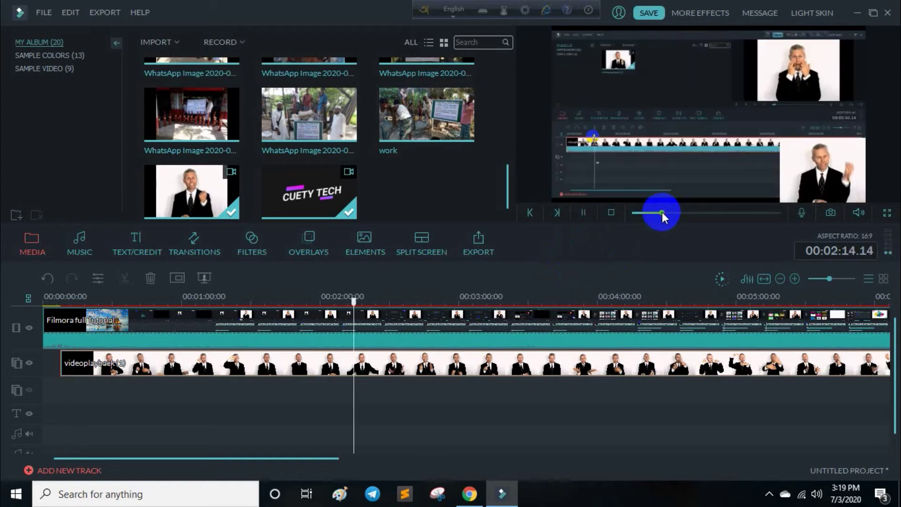
click(719, 213)
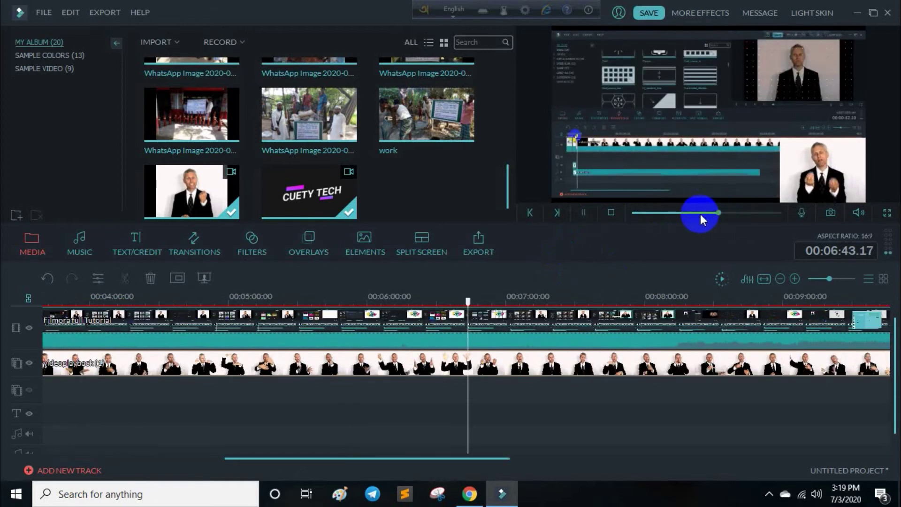
click(726, 211)
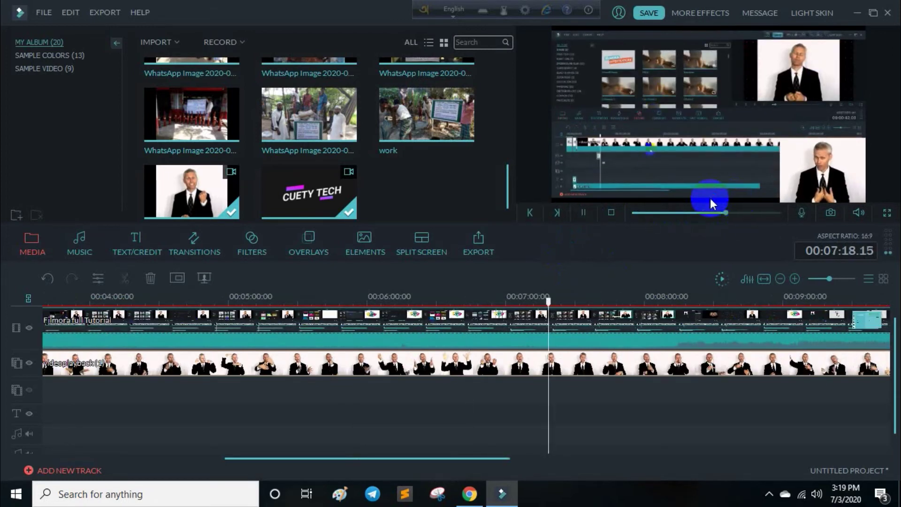
click(583, 213)
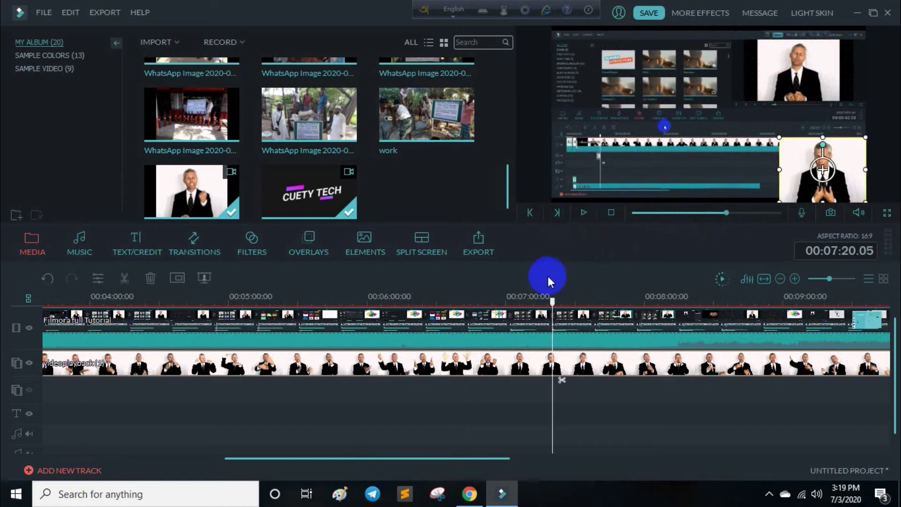
drag(554, 303, 331, 300)
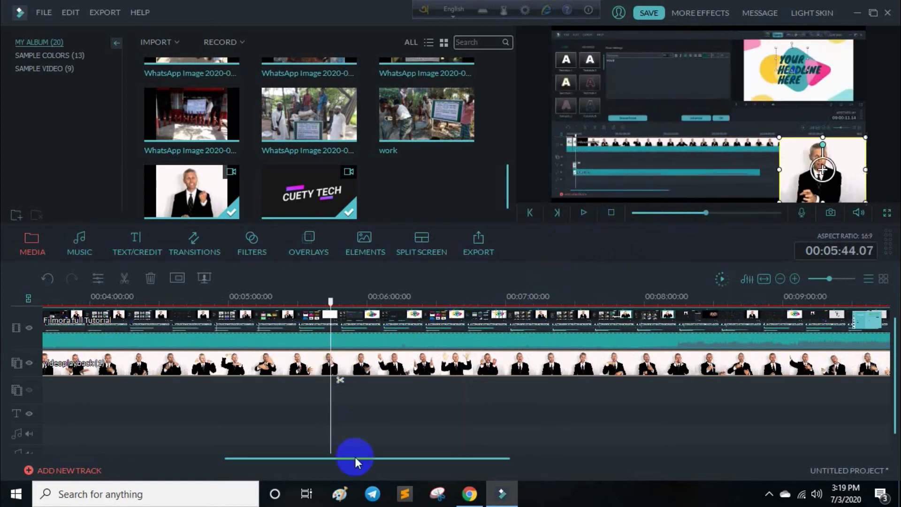
drag(357, 457, 121, 453)
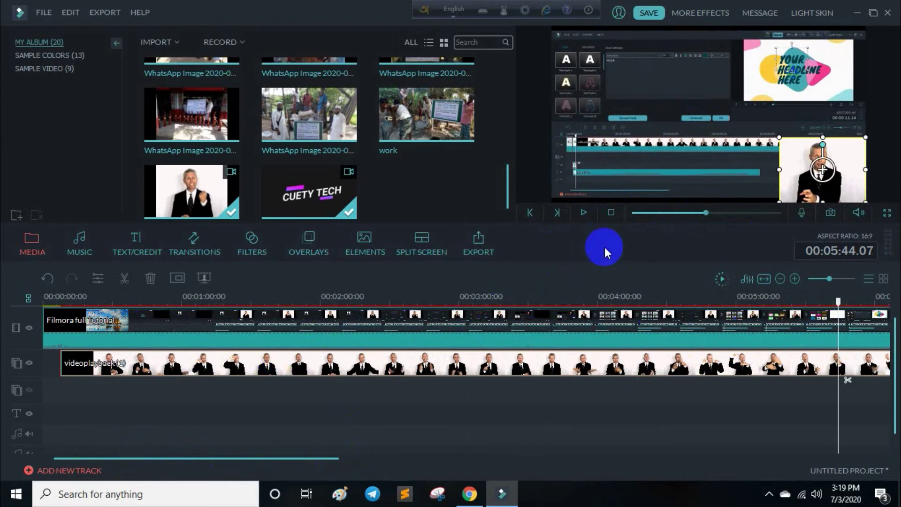
drag(641, 217, 628, 219)
click(638, 211)
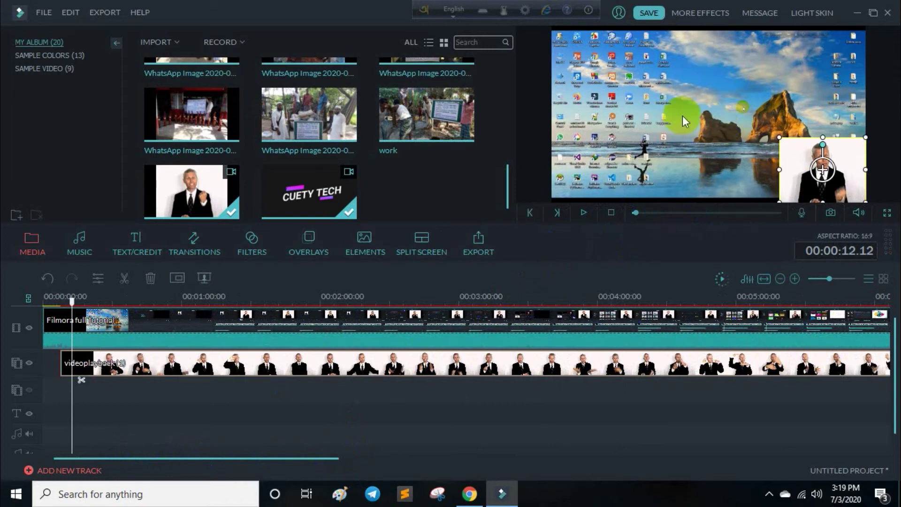
click(823, 172)
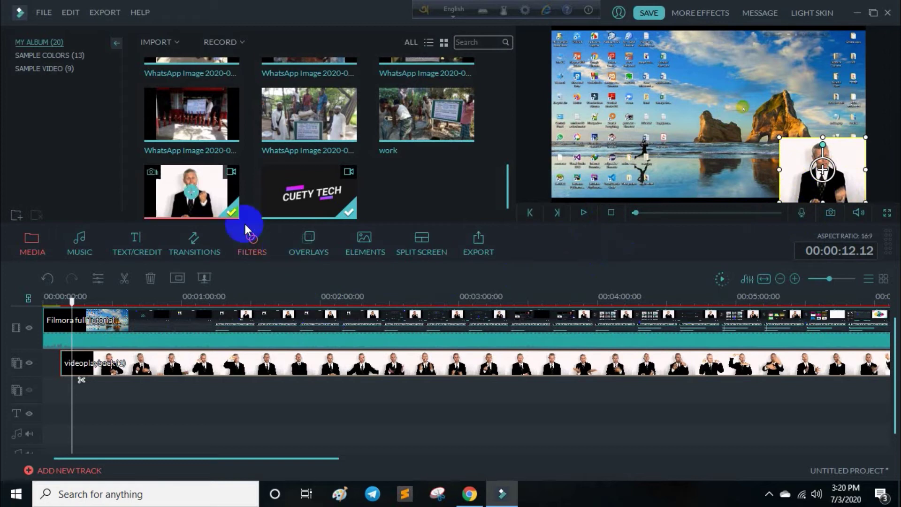
Step: Add a second copy of the speaker video on the next overlay track at 00:00:07.17 and shrink it into the frame's lower-left corner
drag(179, 191, 65, 393)
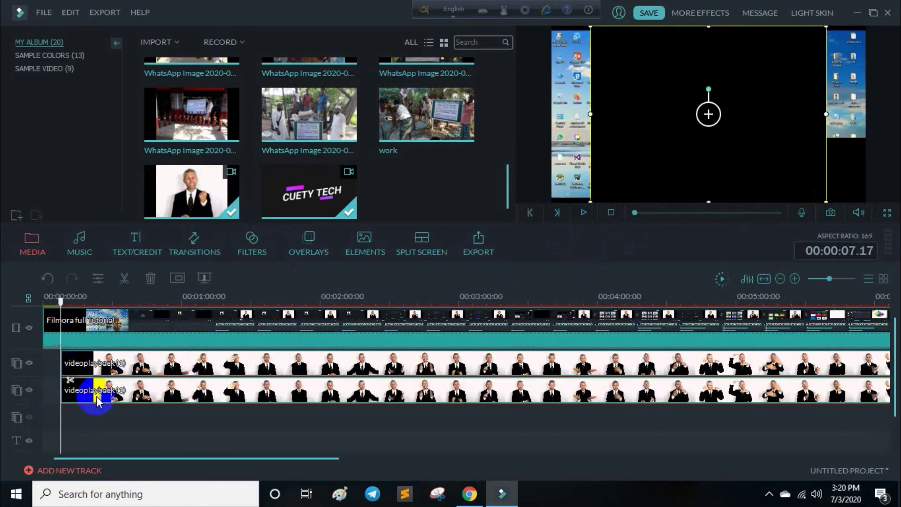
drag(60, 308, 171, 320)
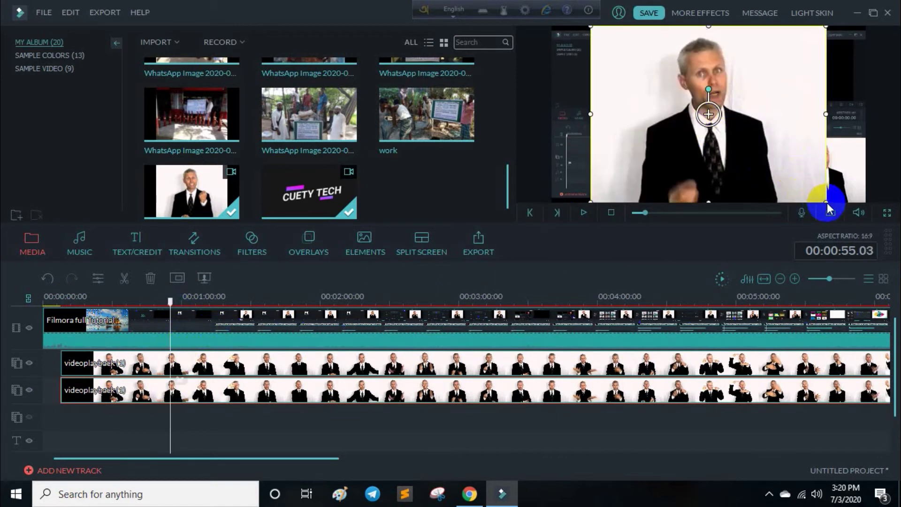
drag(827, 202, 617, 187)
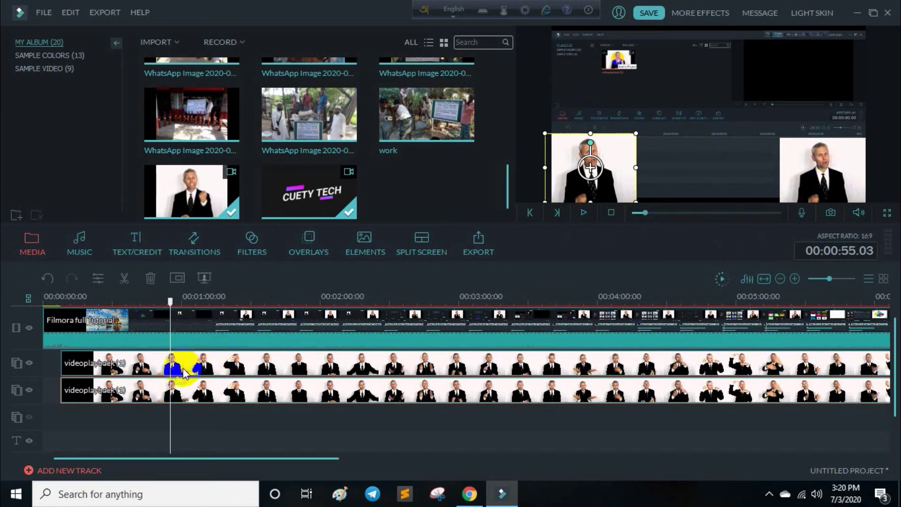
Step: Split the first overlay clip at 00:00:55.03 and 00:01:26.00 and delete the segment between the two cuts
click(176, 371)
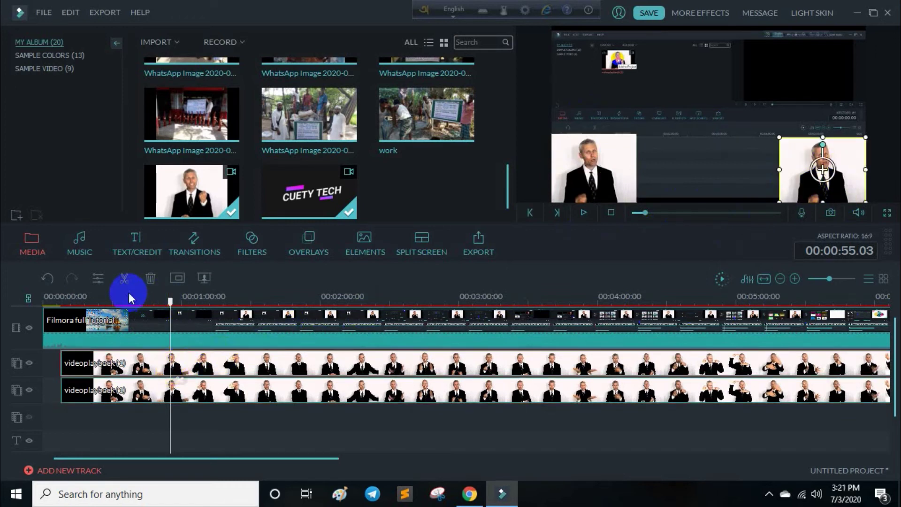
click(124, 278)
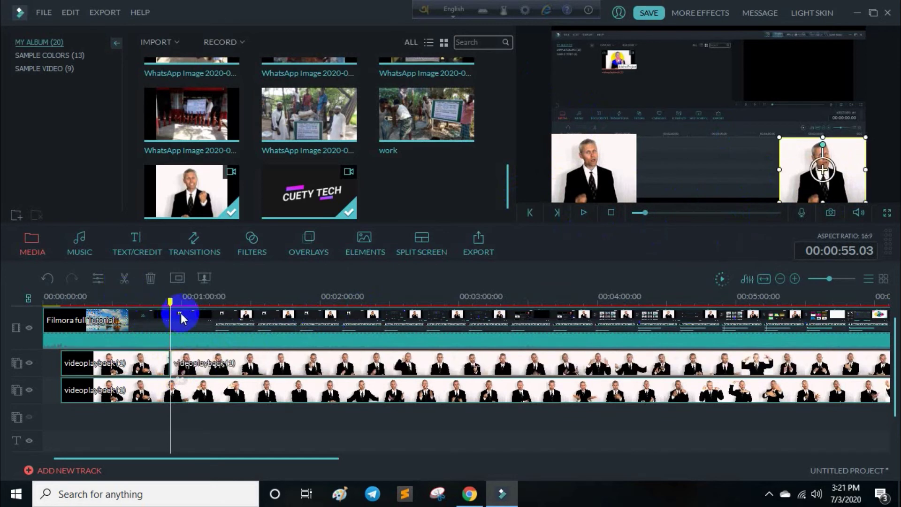
drag(172, 306, 241, 304)
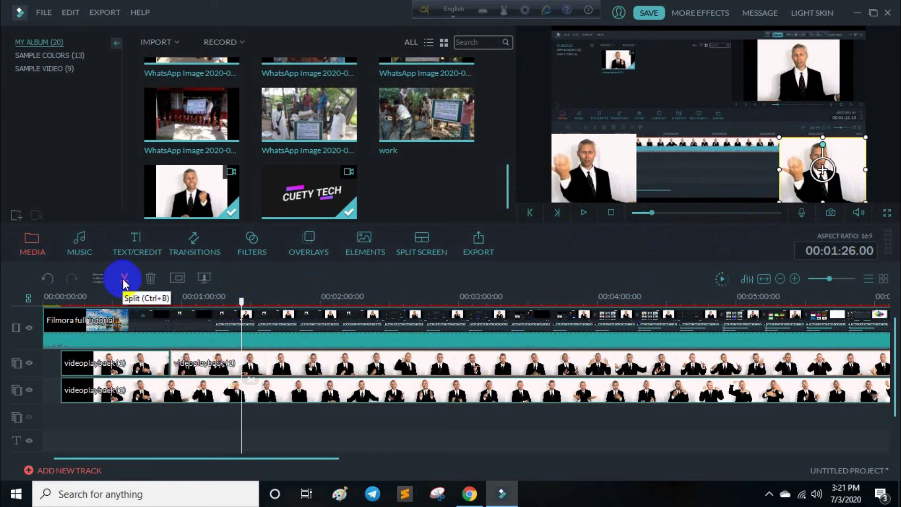
click(124, 280)
click(224, 366)
right_click(224, 366)
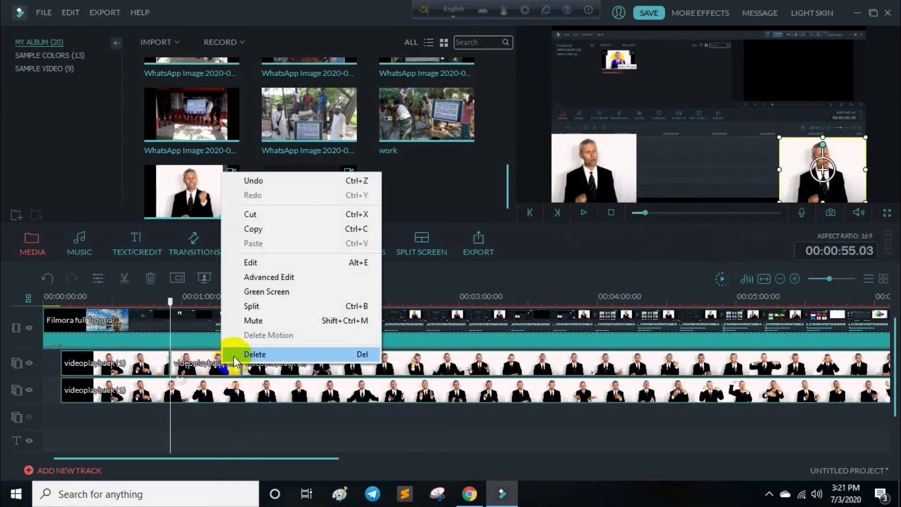
click(230, 362)
Step: Split the second overlay clip at 00:00:55.03 and delete the part before the cut
click(171, 392)
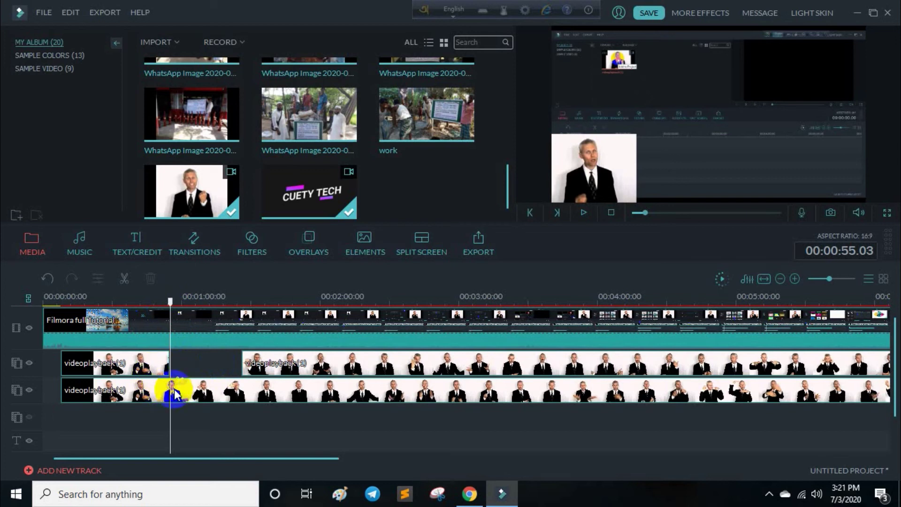
click(181, 397)
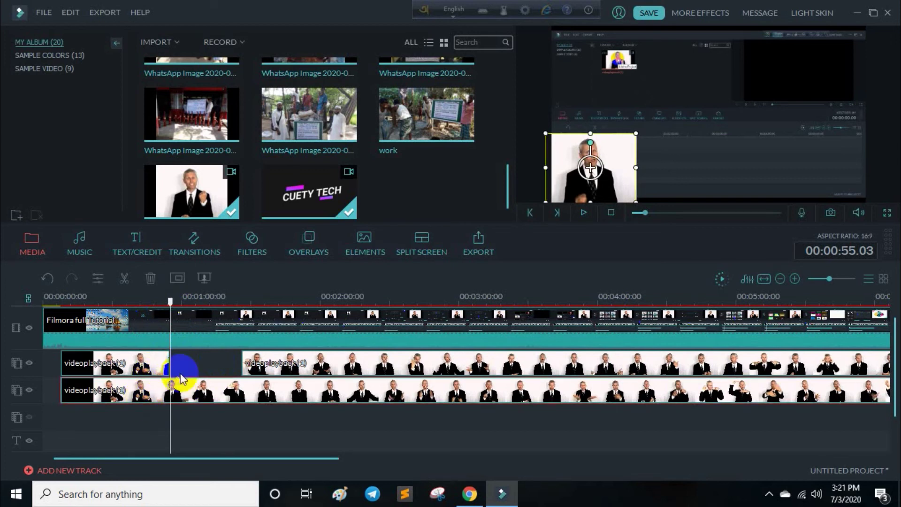
click(124, 279)
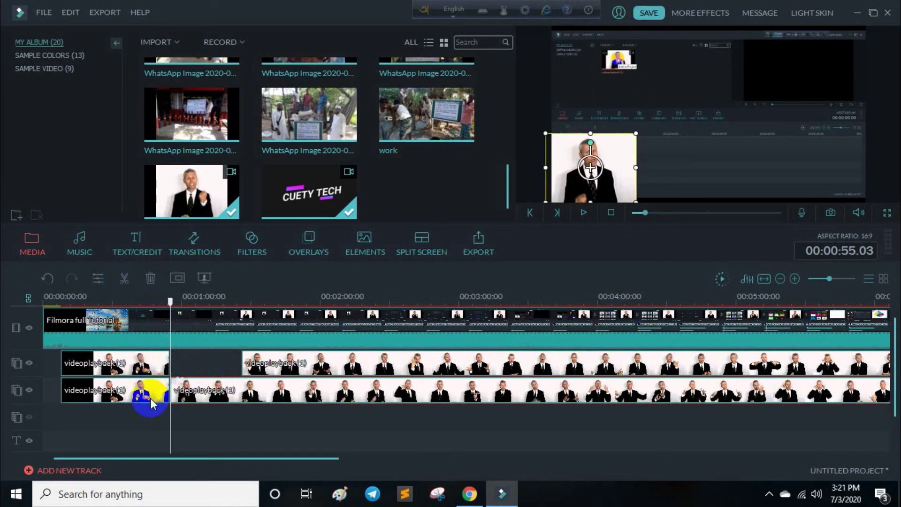
right_click(146, 378)
click(148, 374)
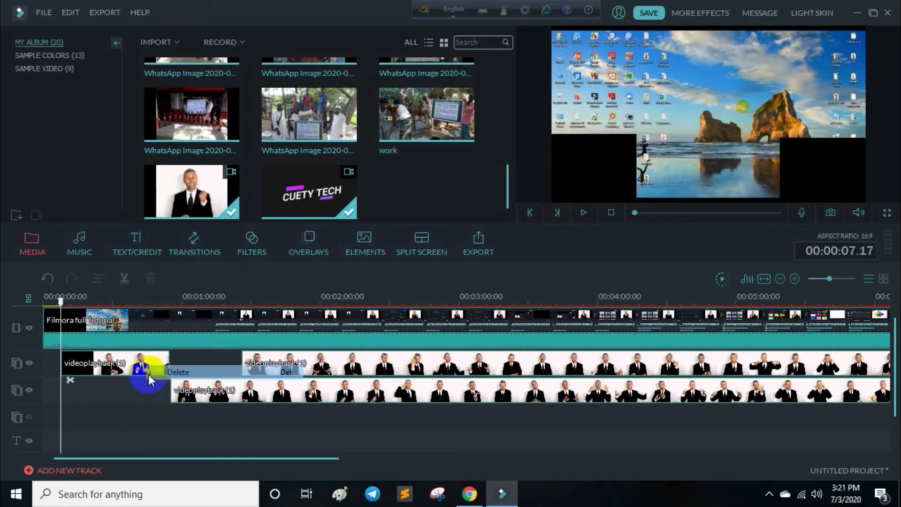
Step: Split the main video and the second overlay clip at 00:01:26.00 and delete the part of that overlay after the cut
drag(61, 301, 242, 307)
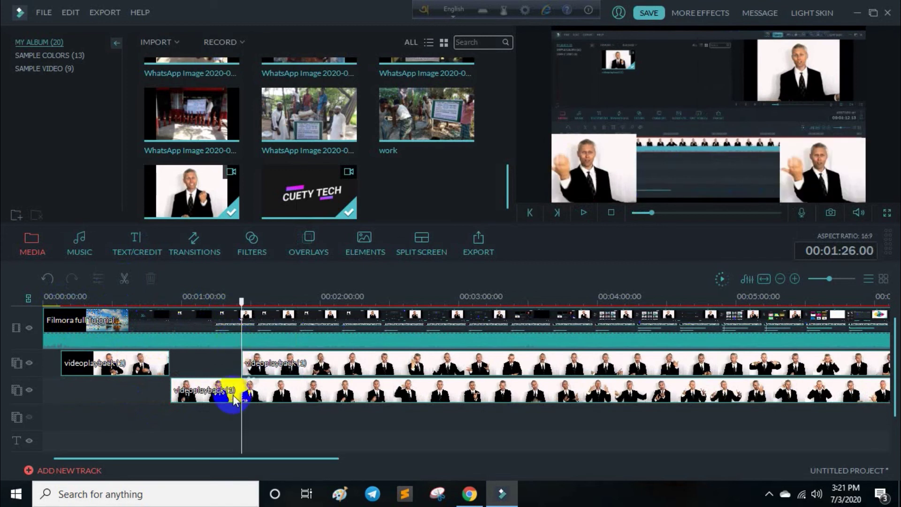
click(251, 380)
right_click(250, 397)
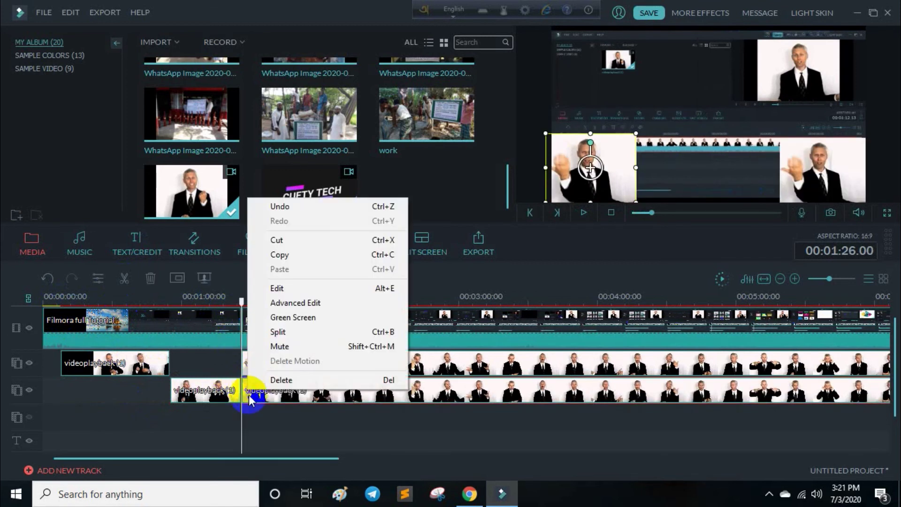
click(280, 380)
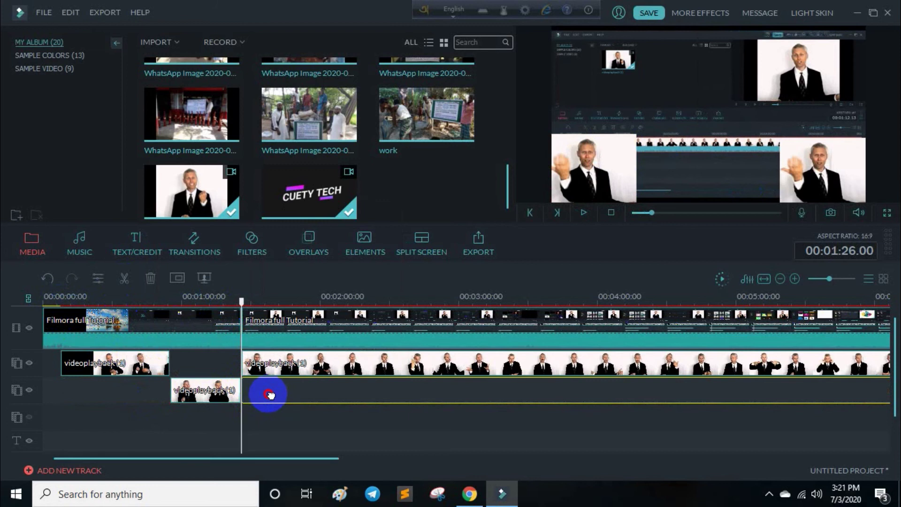
right_click(258, 390)
click(263, 383)
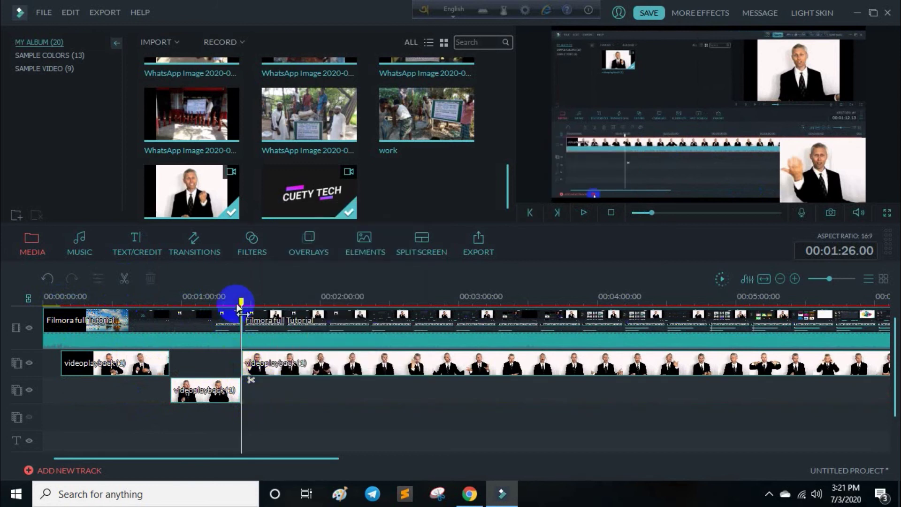
Step: Play the composition across the overlay position switches near 00:00:55 and 00:01:26 to check the speaker's corner changes
drag(240, 310, 163, 314)
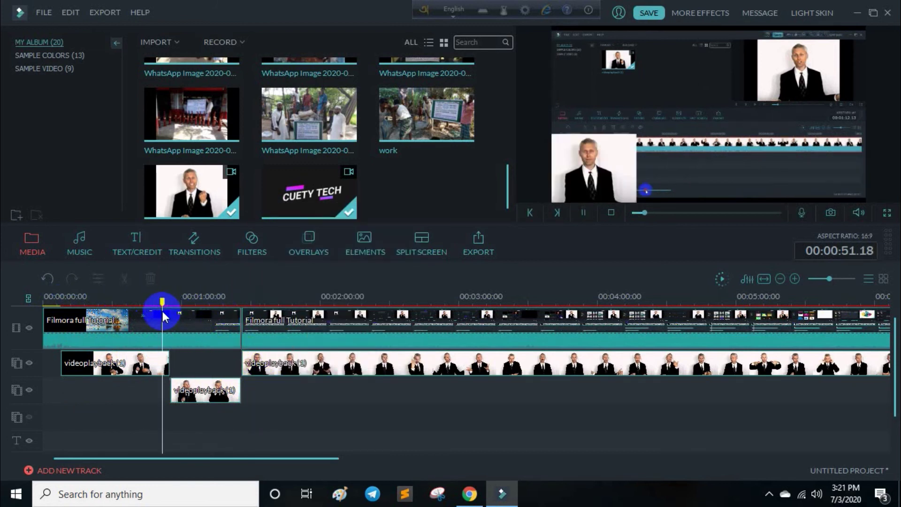
key(space)
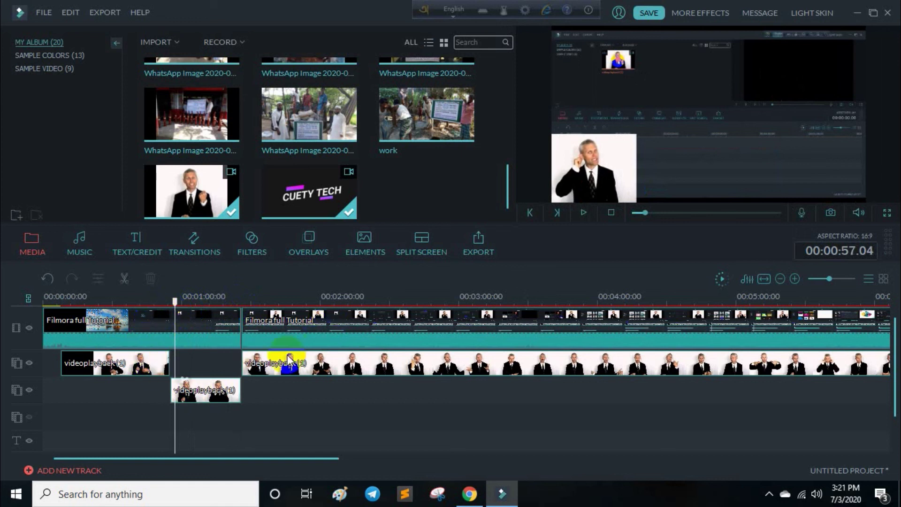
drag(175, 306, 229, 316)
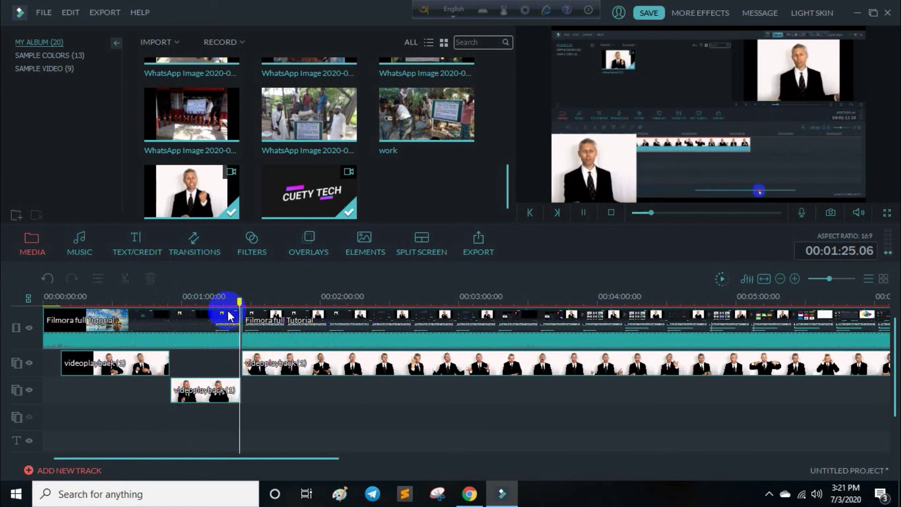
key(space)
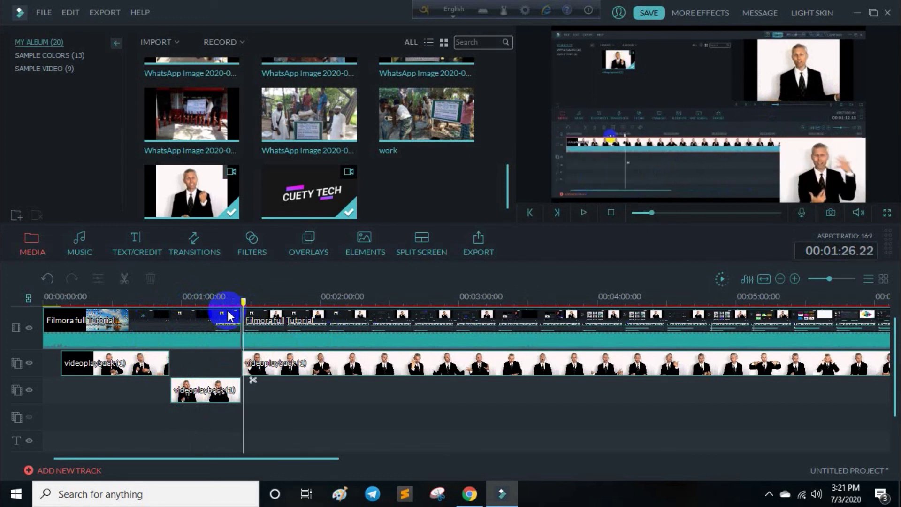